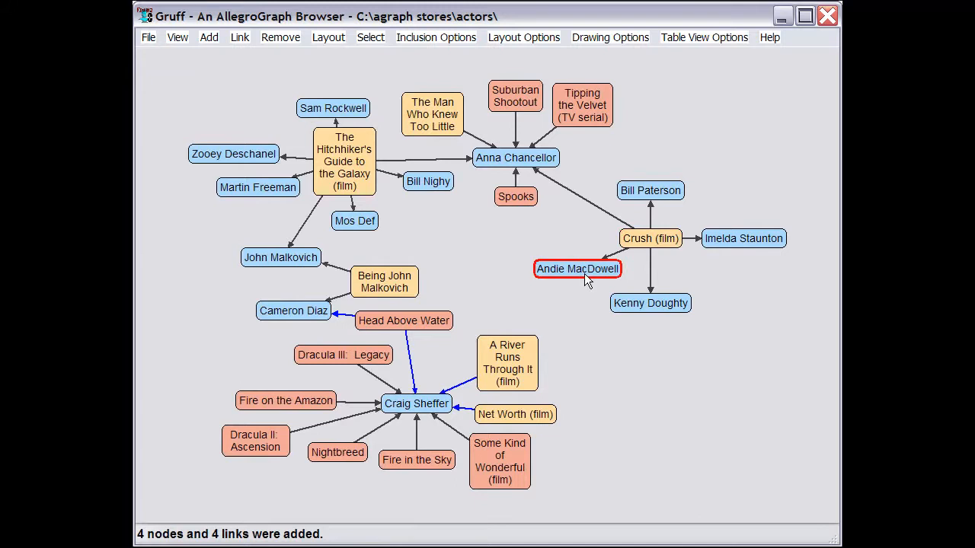
# - Add the nodes linked to Andie MacDowell to the graph and abort the layout update, leaving nothing selected
pyautogui.press('c')
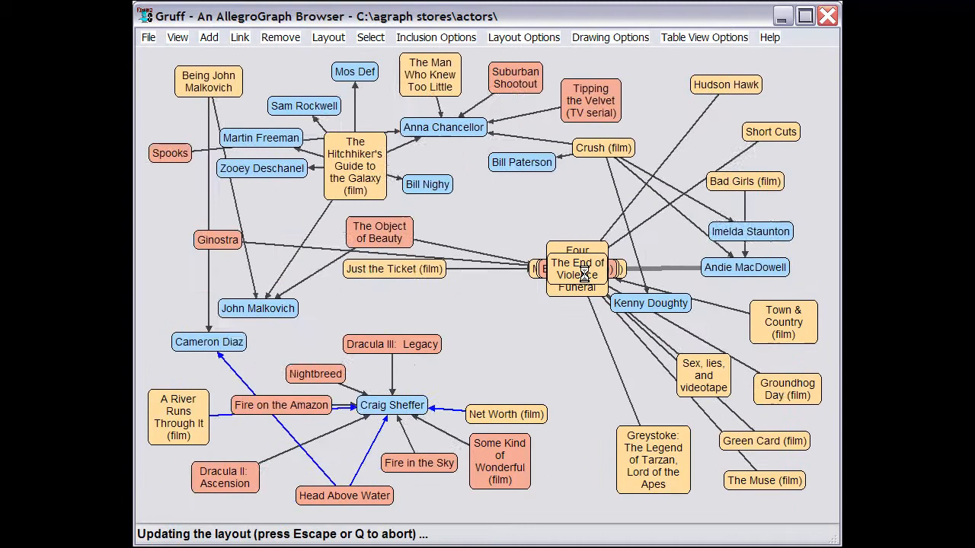
pyautogui.press('Escape')
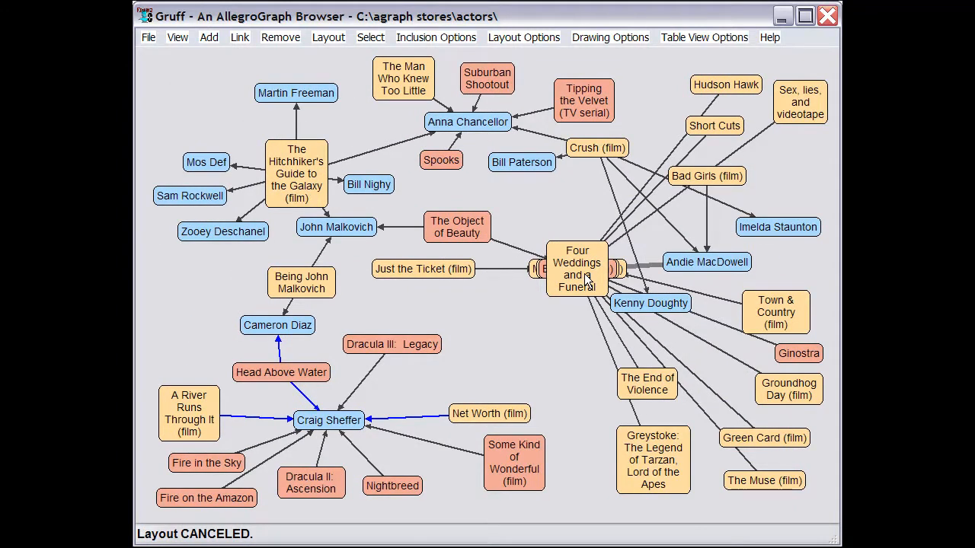
pyautogui.click(329, 40)
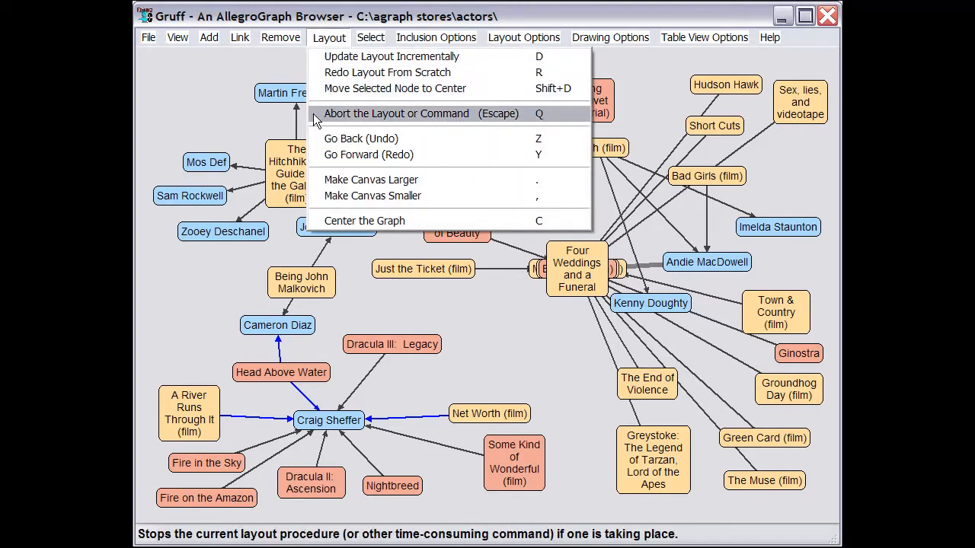
pyautogui.click(561, 112)
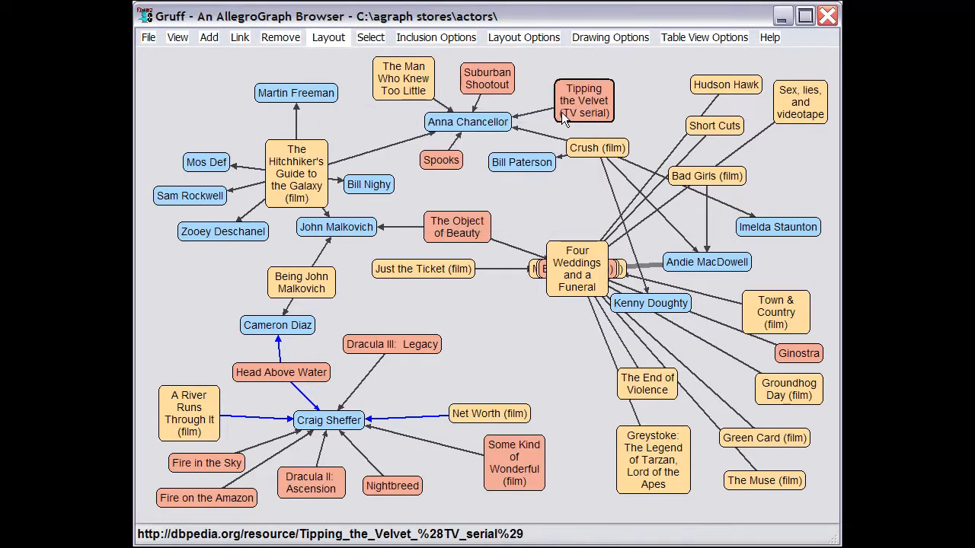
pyautogui.click(372, 39)
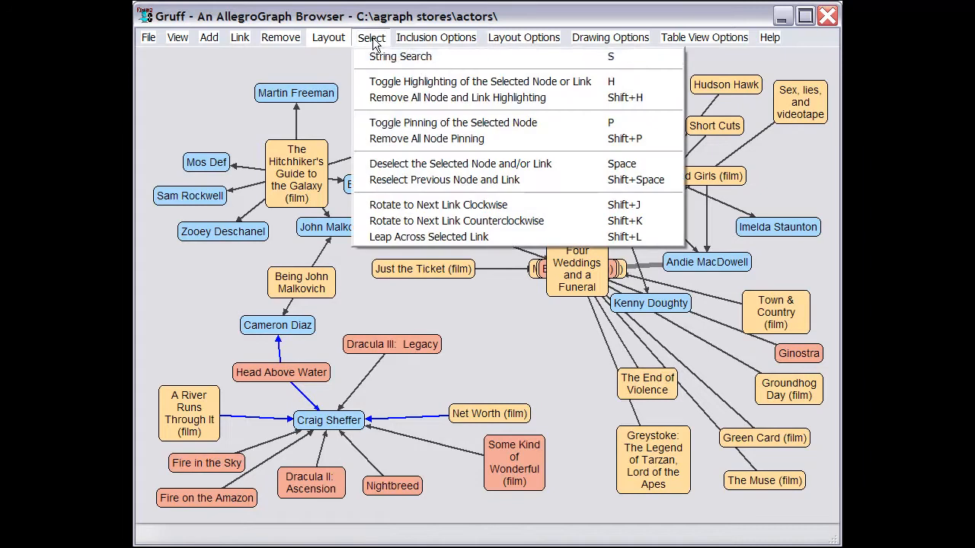
pyautogui.click(561, 164)
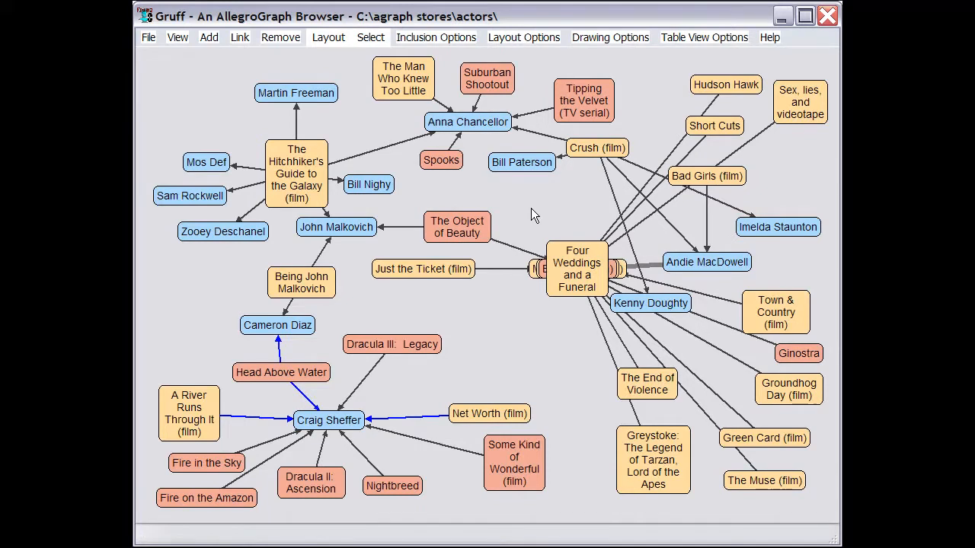
# - Go back to the graph state before the new nodes were added and go forward again
pyautogui.click(329, 38)
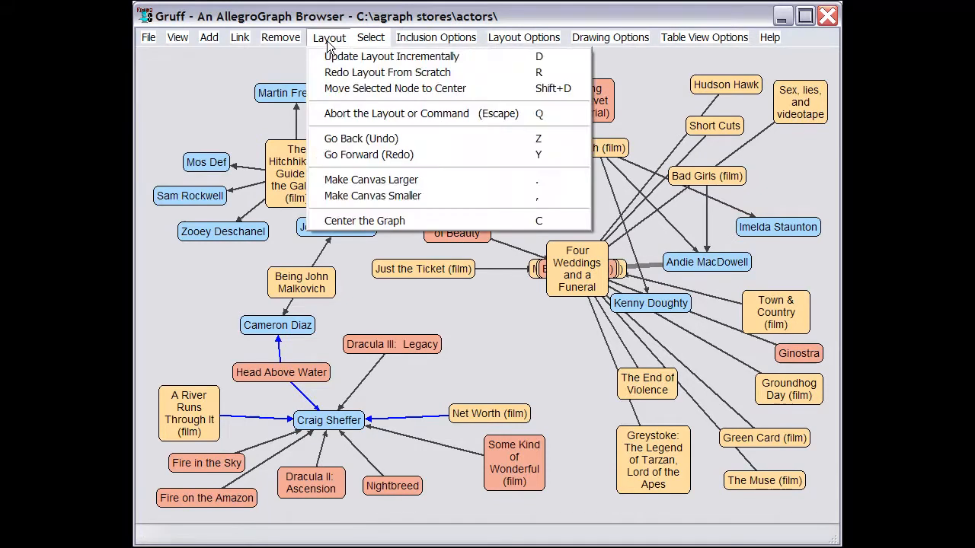
pyautogui.click(319, 141)
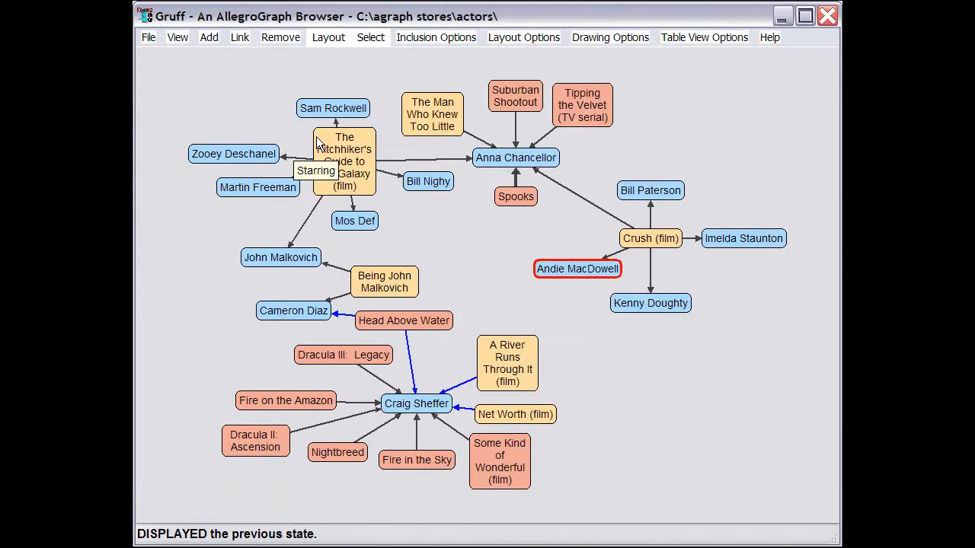
pyautogui.click(327, 40)
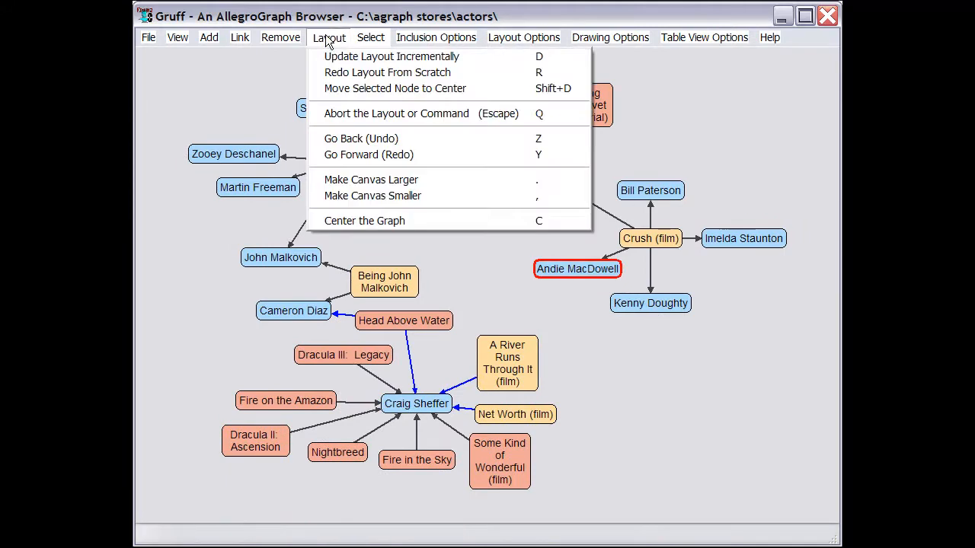
pyautogui.click(318, 156)
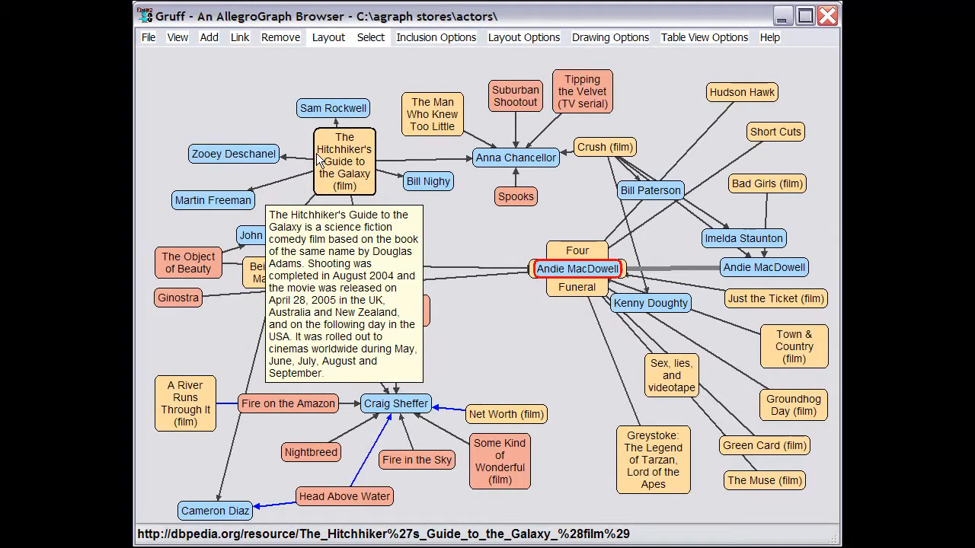
# - Move The Hitchhiker's Guide to the Galaxy node slightly upward and make the canvas larger
pyautogui.moveTo(343, 158); pyautogui.dragTo(341, 124)
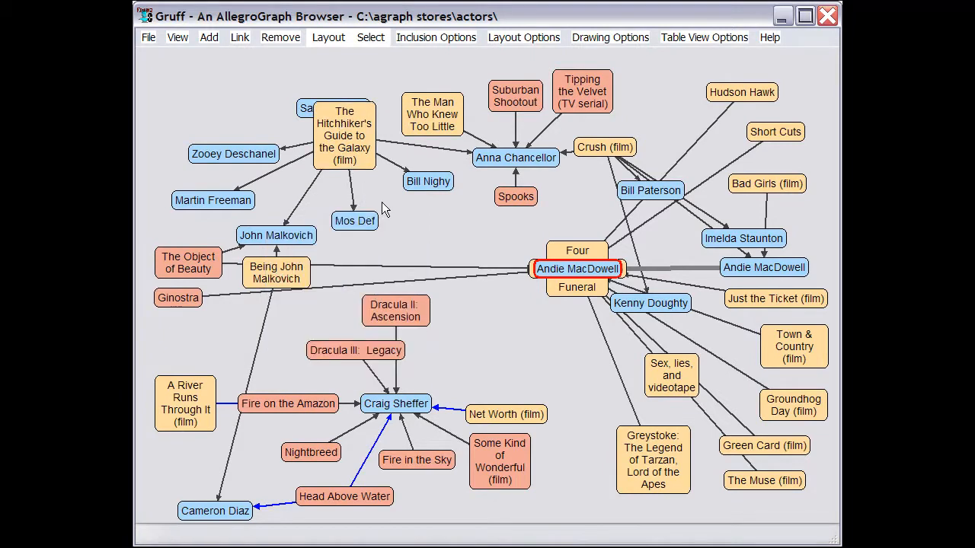
pyautogui.click(329, 38)
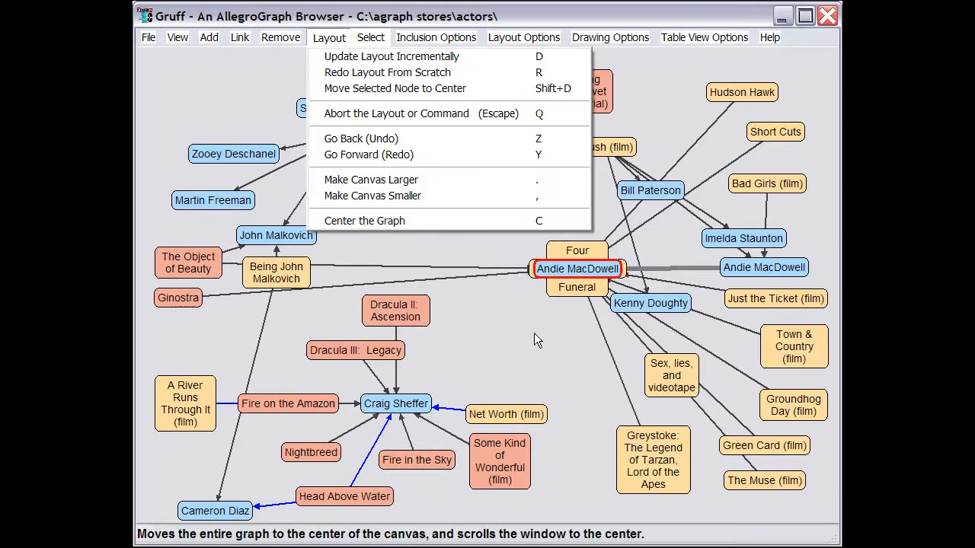
pyautogui.click(560, 357)
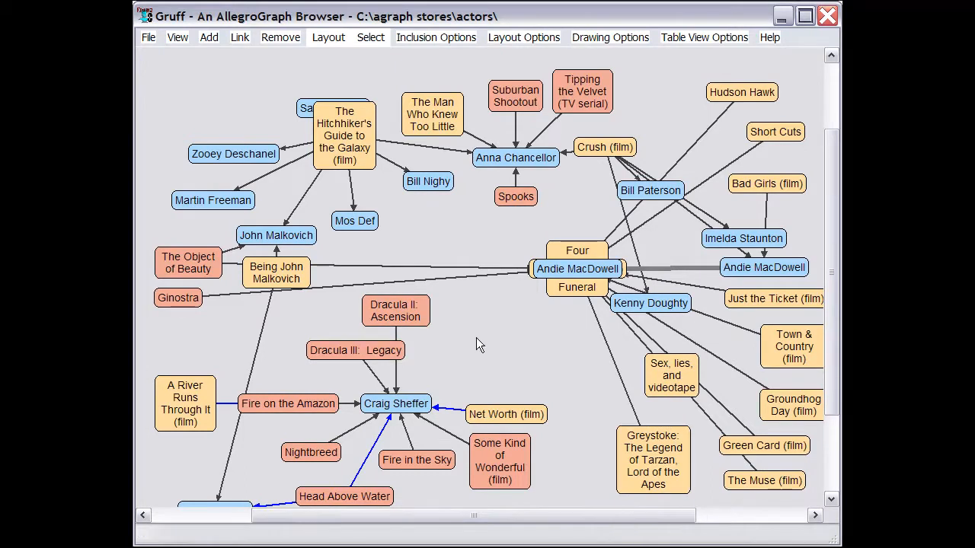
# - Update the graph layout incrementally and redo the layout from scratch
pyautogui.click(328, 38)
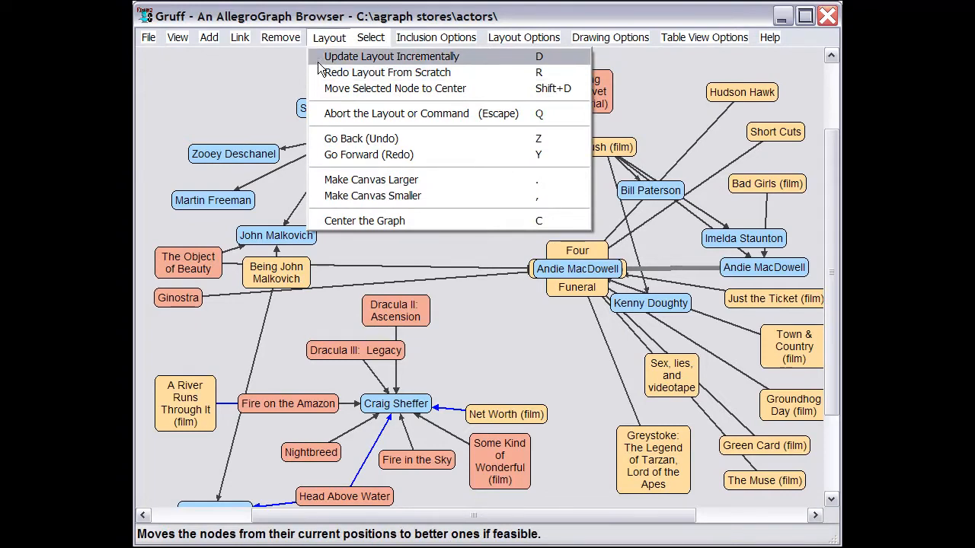
pyautogui.click(318, 57)
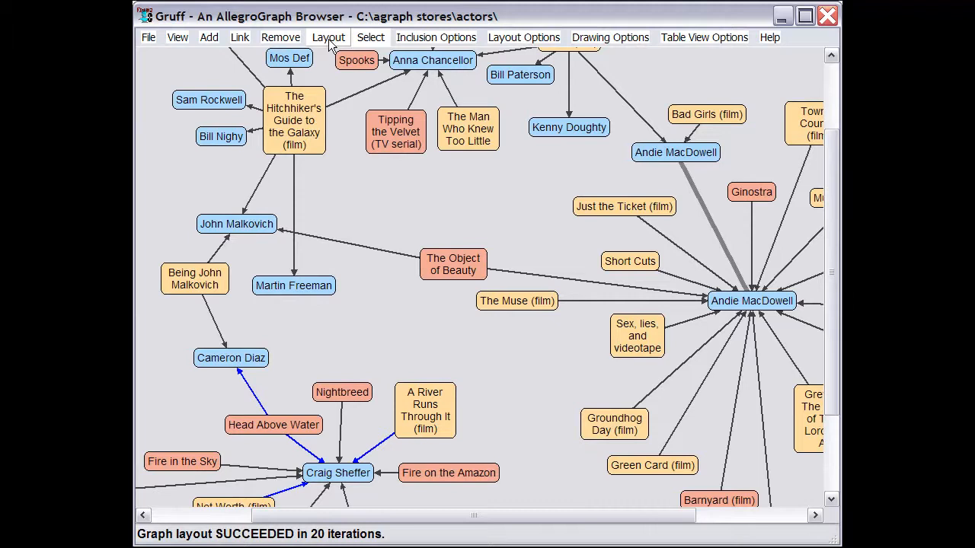
pyautogui.click(330, 39)
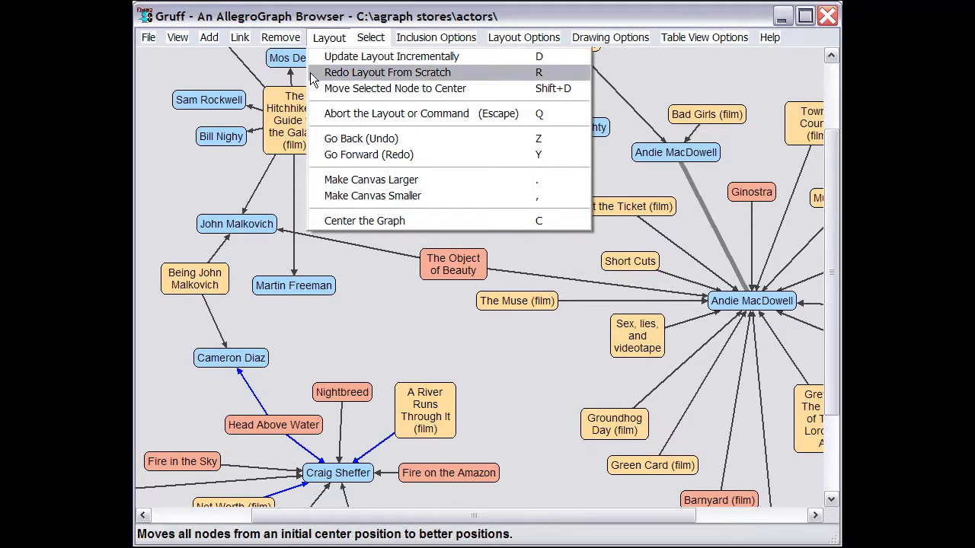
pyautogui.click(314, 75)
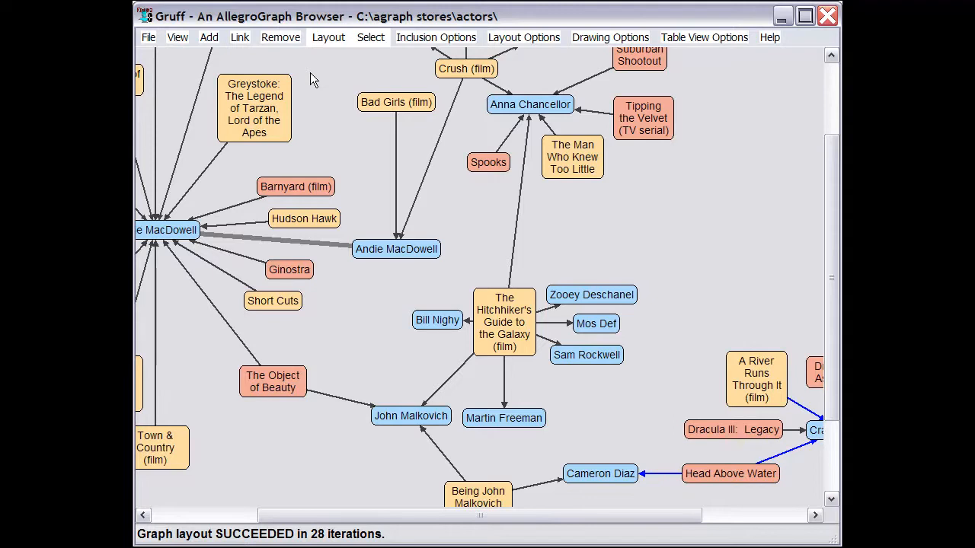
# - Remove all leaf nodes repeatedly until only the closed loop through Anna Chancellor, Andie MacDowell and John Malkovich is left
pyautogui.moveTo(310, 73); pyautogui.dragTo(416, 100)
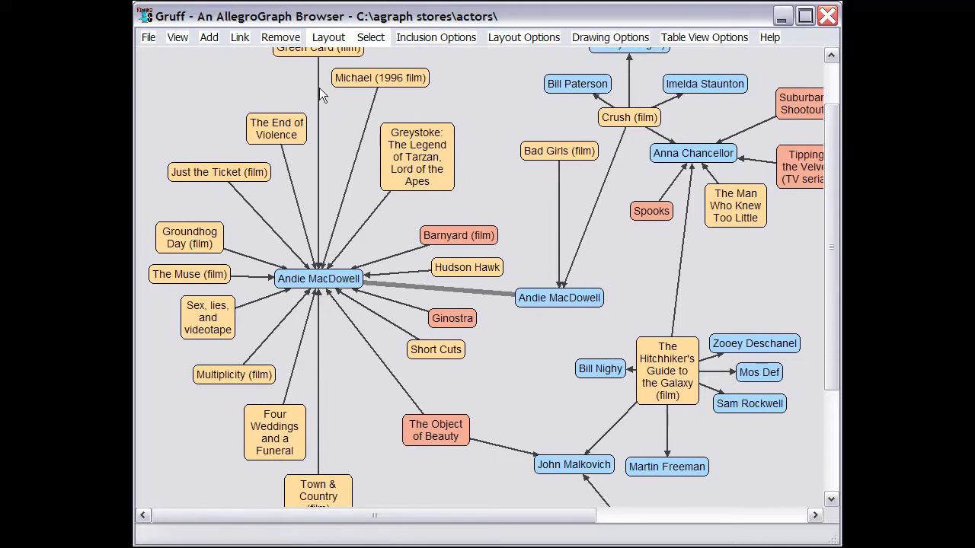
pyautogui.click(281, 37)
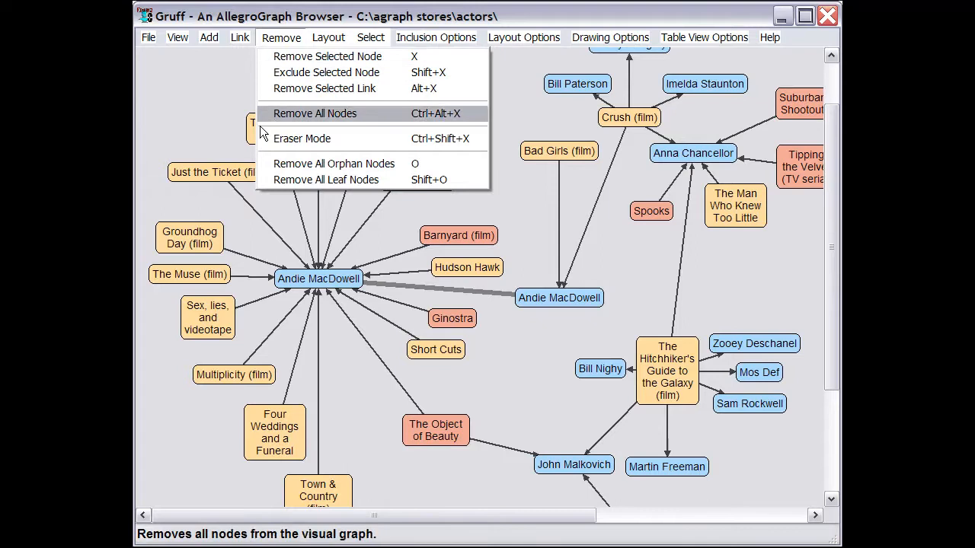
pyautogui.click(262, 179)
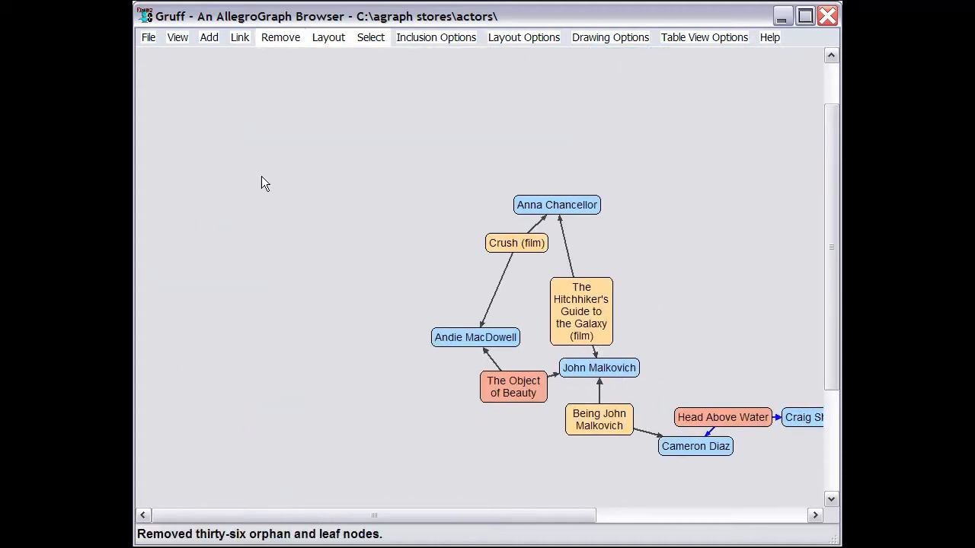
pyautogui.press('l')
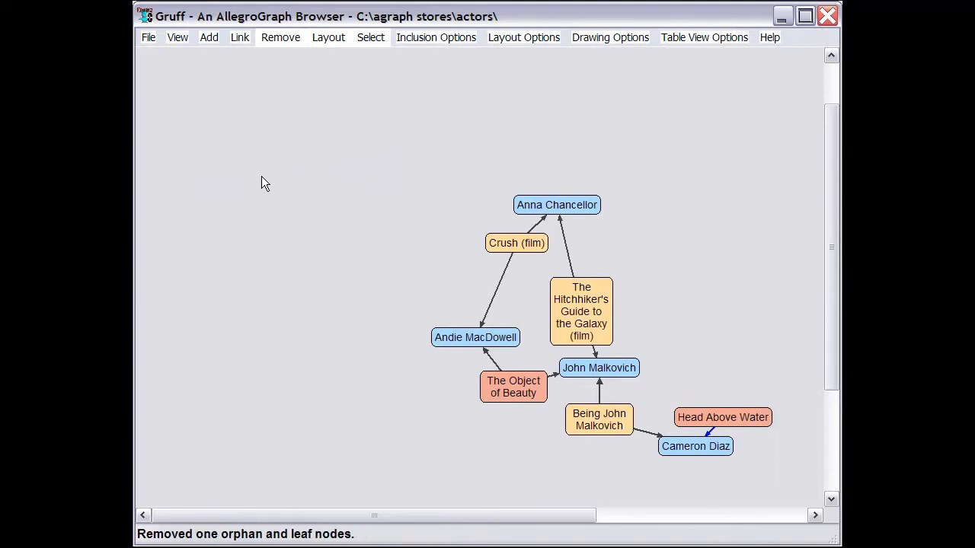
pyautogui.press('l')
pyautogui.press('l')
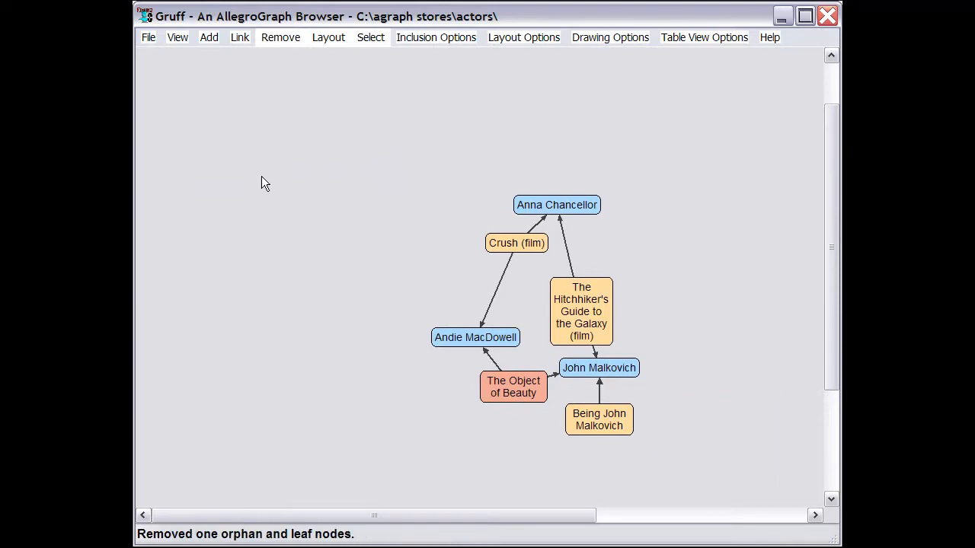
pyautogui.press('l')
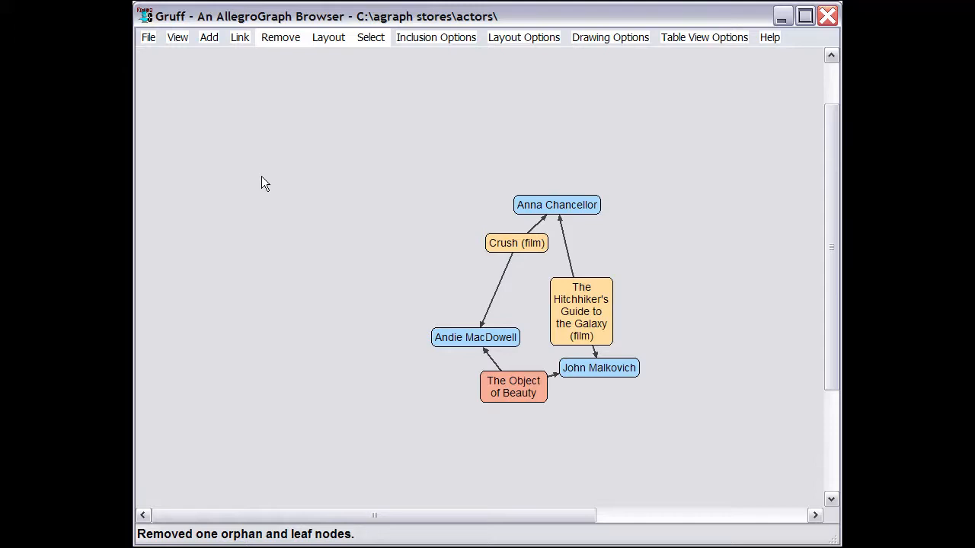
# - Undo the leaf-node removals to bring back the full graph
pyautogui.hotkey('ctrl', 'y')
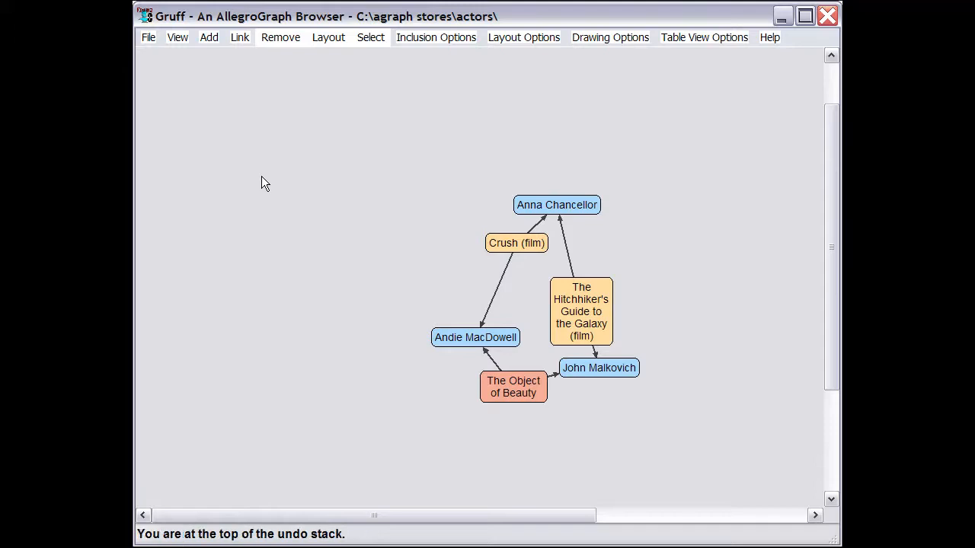
pyautogui.hotkey('ctrl', 'z')
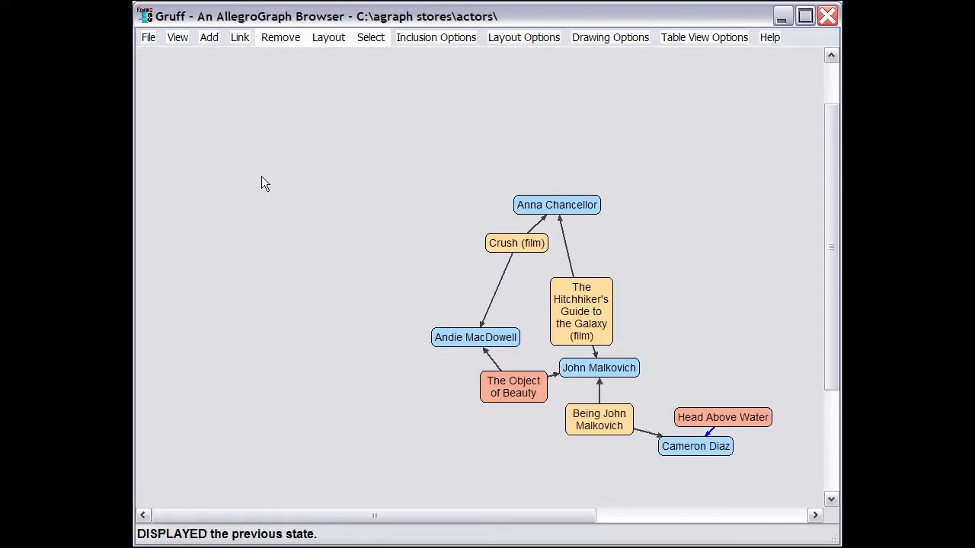
pyautogui.hotkey('ctrl', 'z')
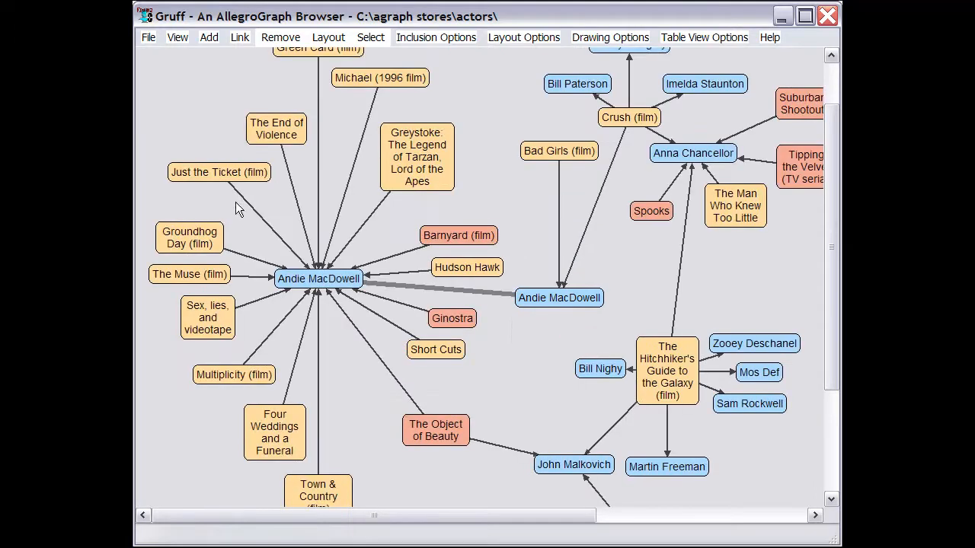
# - Add the nodes linked to the Groundhog Day film and update the graph layout
pyautogui.click(201, 240)
pyautogui.press('l')
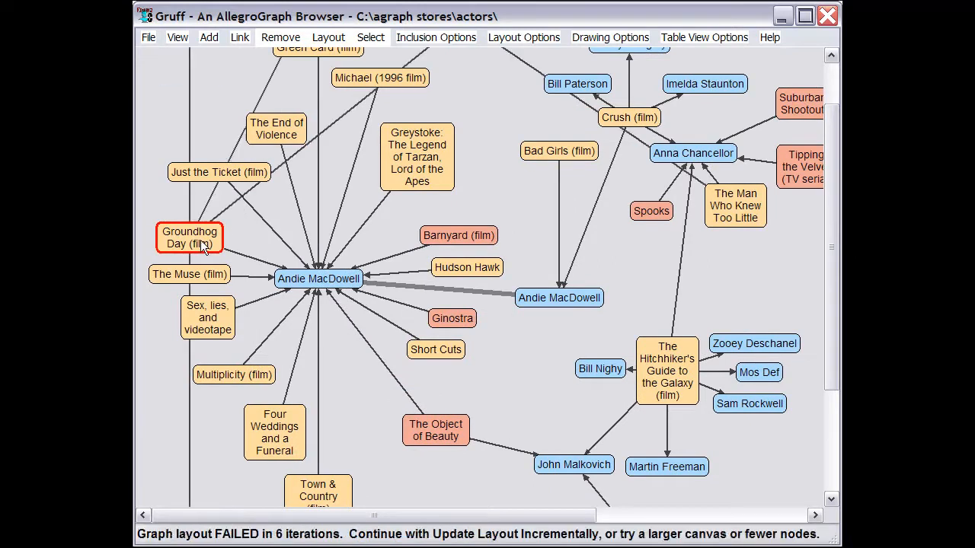
pyautogui.press('u')
# - Add the nodes linked to Bill Murray and to Chris Elliott
pyautogui.click(388, 77)
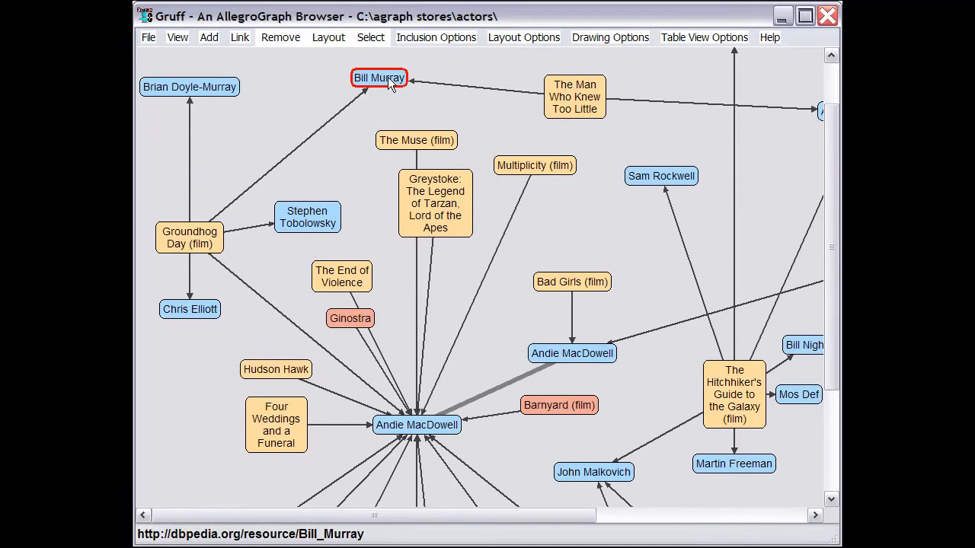
pyautogui.press('l')
pyautogui.press('Return')
pyautogui.press('u')
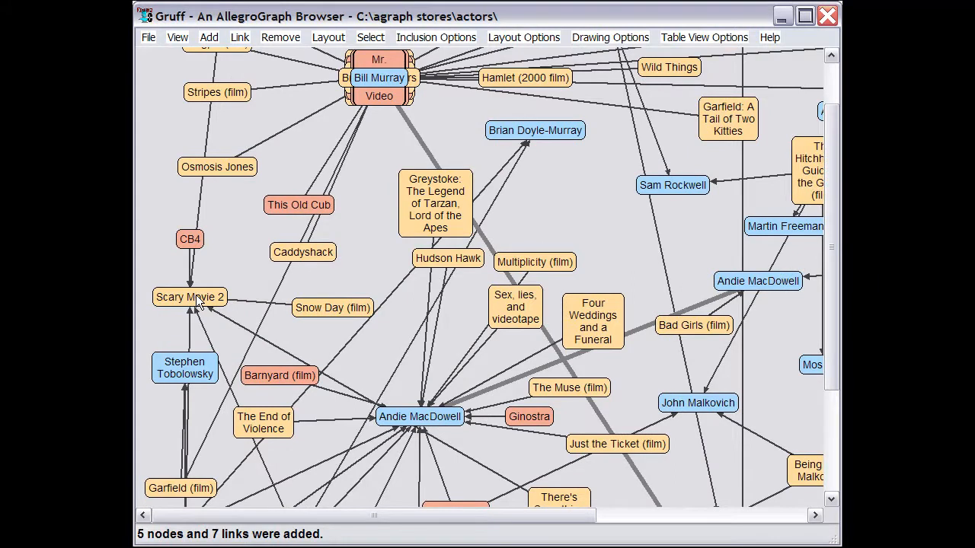
# - Remove all leaf nodes repeatedly until only interconnected nodes are left, and lay out the graph again
pyautogui.press('z')
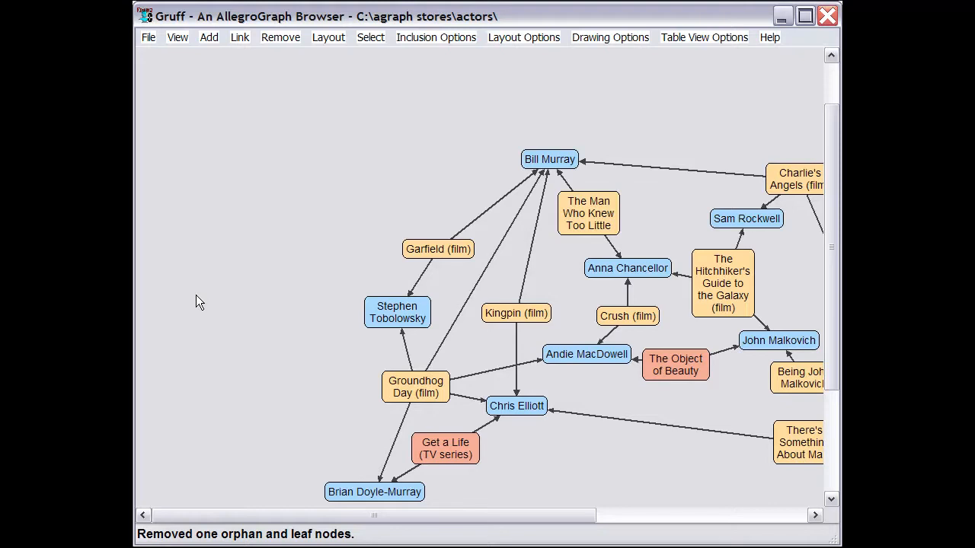
pyautogui.press('l')
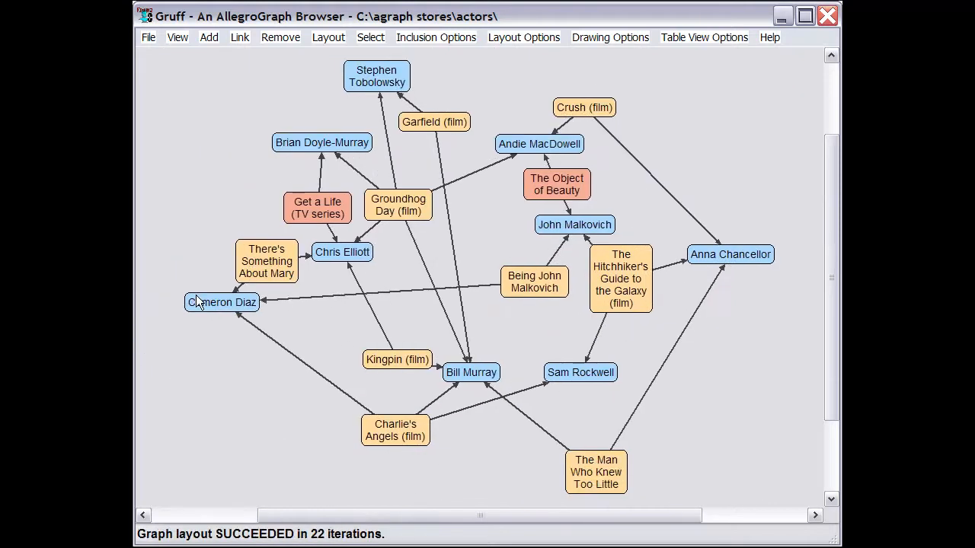